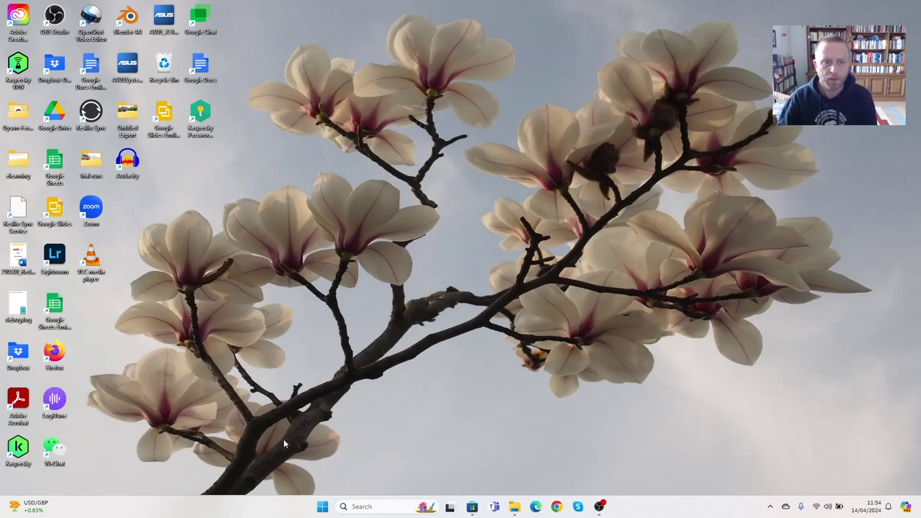
# Step: Find Kodu Game Lab among the installed apps and launch it
pyautogui.click(392, 506)
pyautogui.write('kodu')
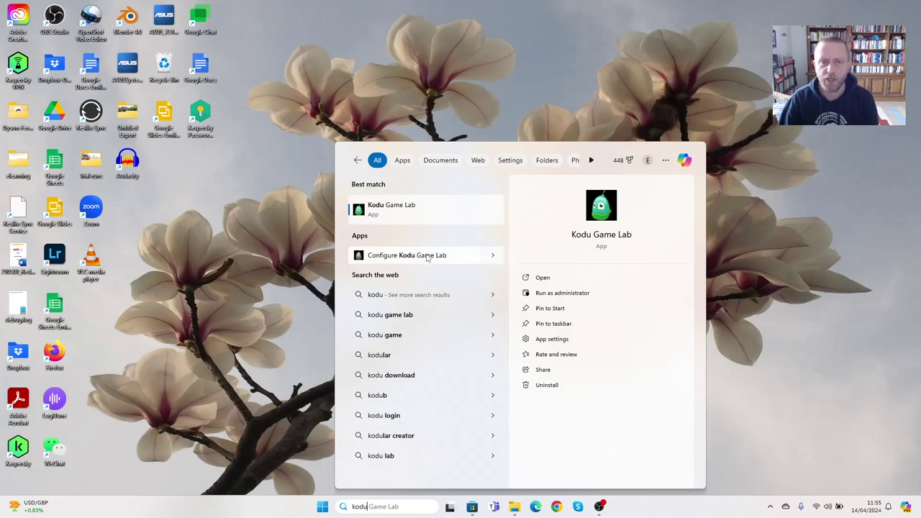
pyautogui.click(375, 216)
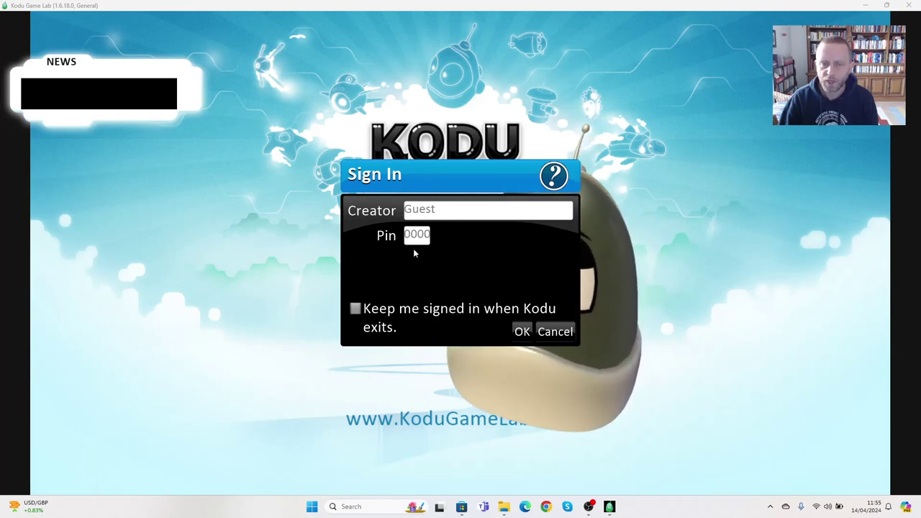
# Step: Sign in as Guest and create a new world from the flat, empty grass template
pyautogui.click(522, 332)
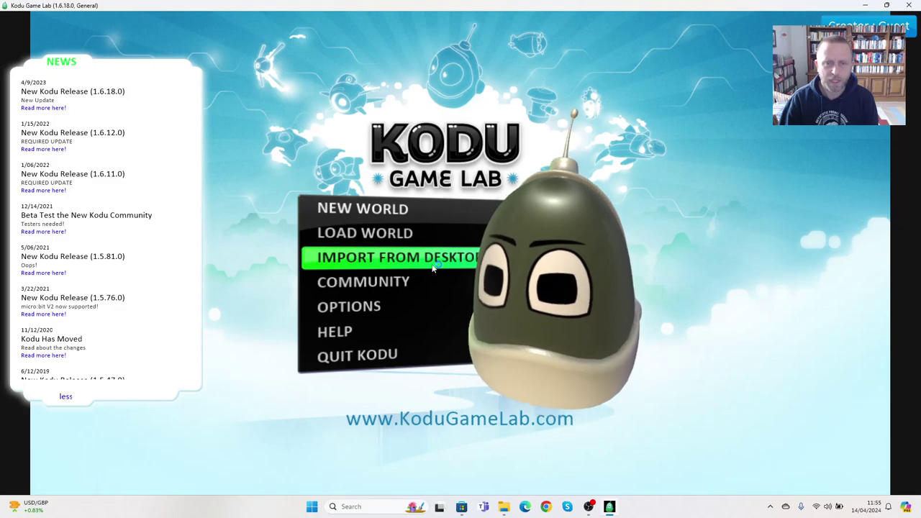
pyautogui.click(360, 208)
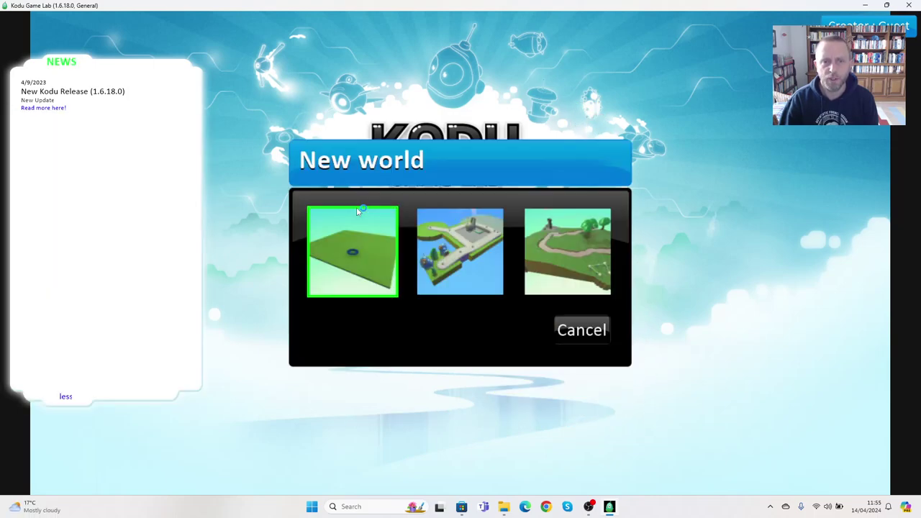
pyautogui.click(357, 265)
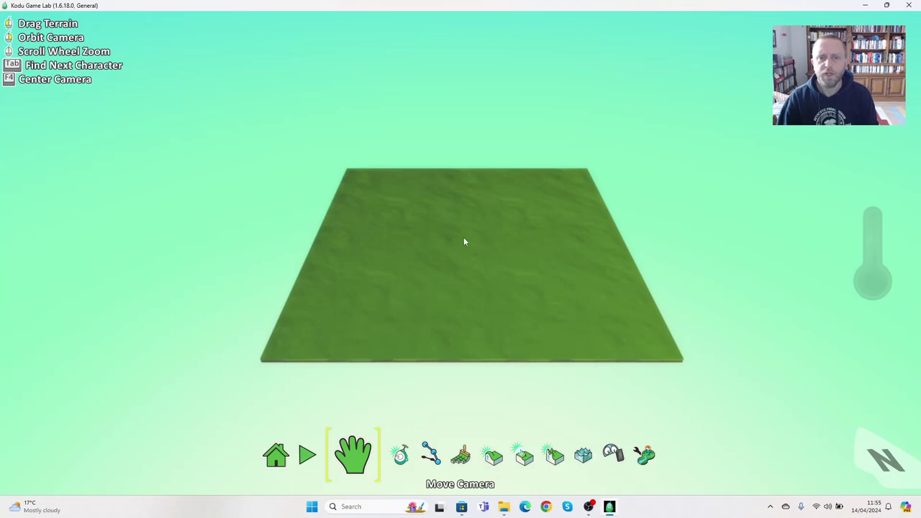
# Step: View the Home Menu options, return to editing, and briefly run the empty world
pyautogui.click(293, 459)
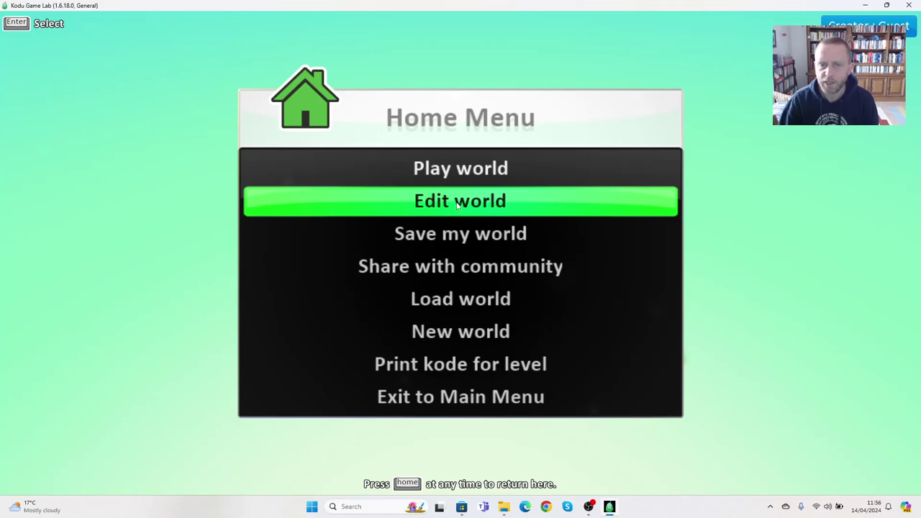
pyautogui.click(458, 204)
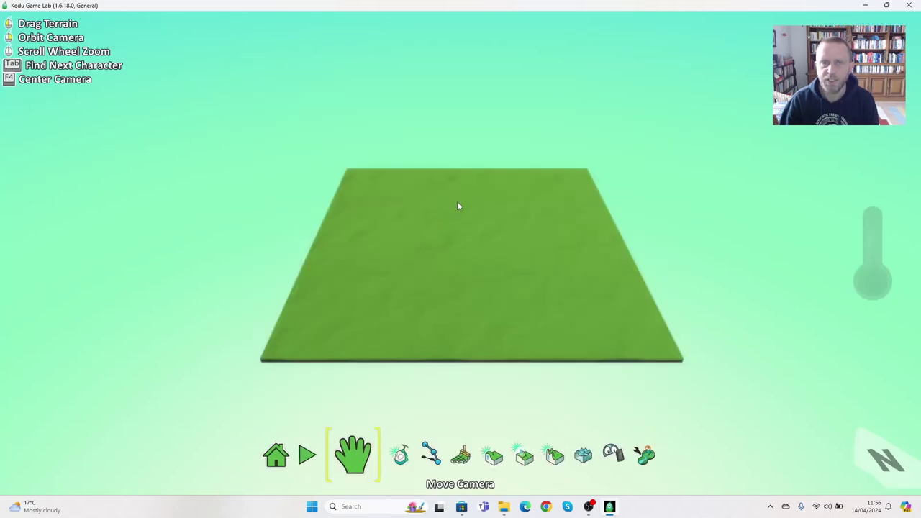
pyautogui.click(314, 459)
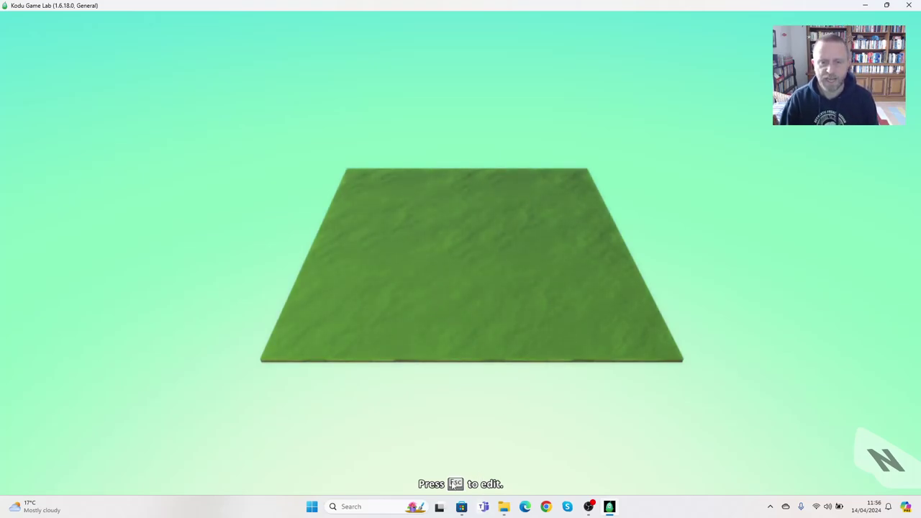
pyautogui.press('Escape')
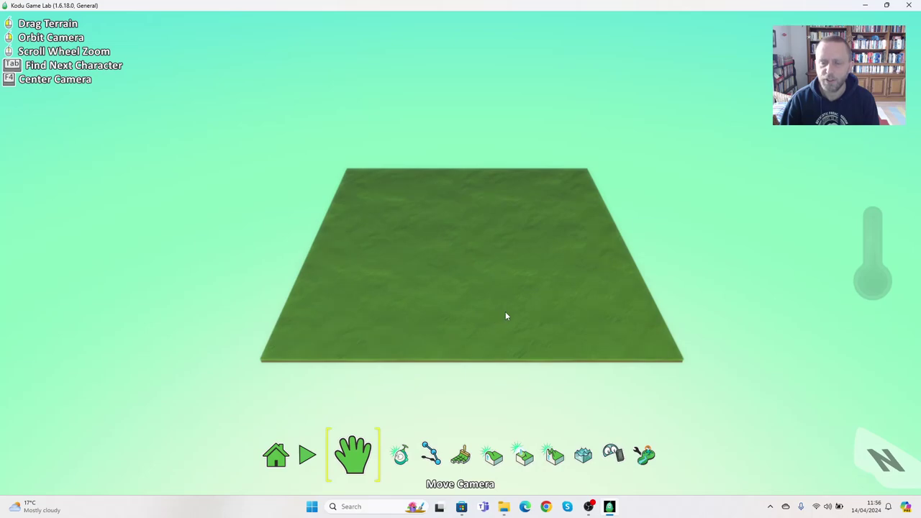
pyautogui.moveTo(506, 317); pyautogui.dragTo(509, 277, button='right')
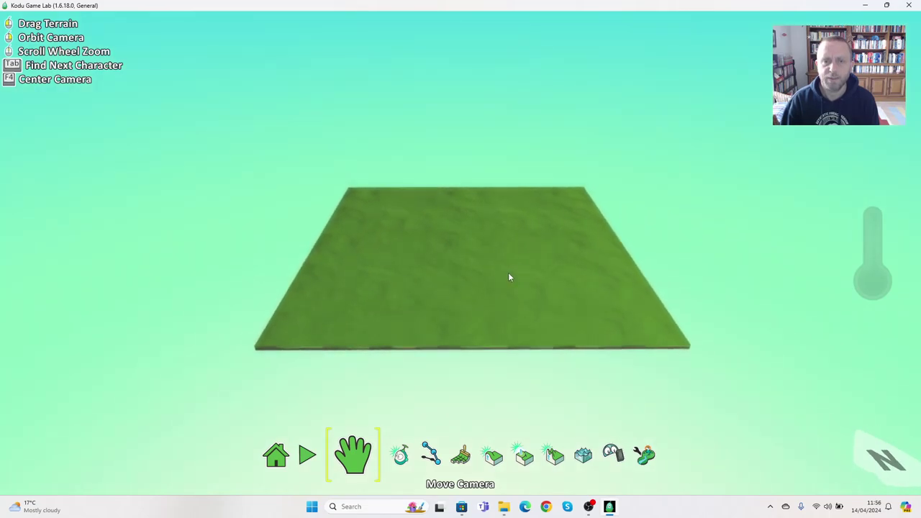
pyautogui.scroll(3, 509, 277)
pyautogui.scroll(-2, 508, 277)
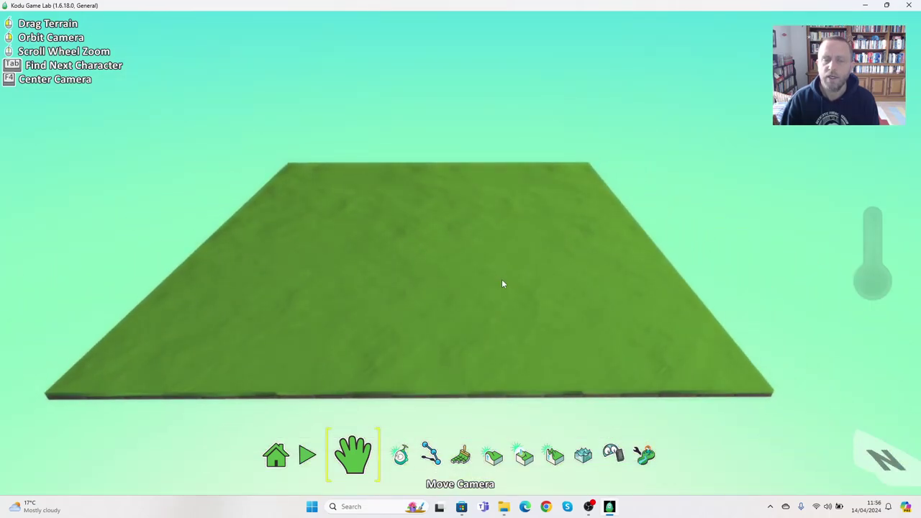
pyautogui.moveTo(432, 288); pyautogui.dragTo(460, 158)
pyautogui.scroll(2, 482, 243)
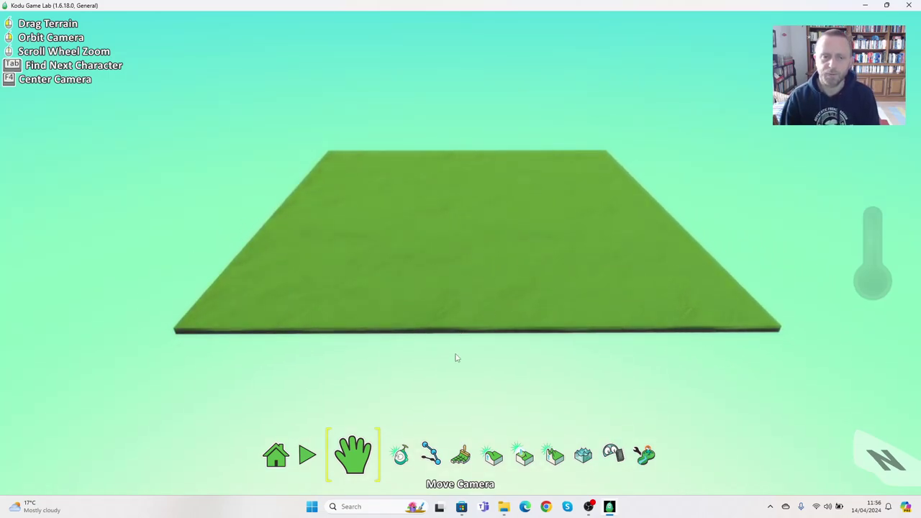
# Step: Browse the objects and grouped characters offered by the Object Tool without placing any, and bring up the Path Tool
pyautogui.click(400, 455)
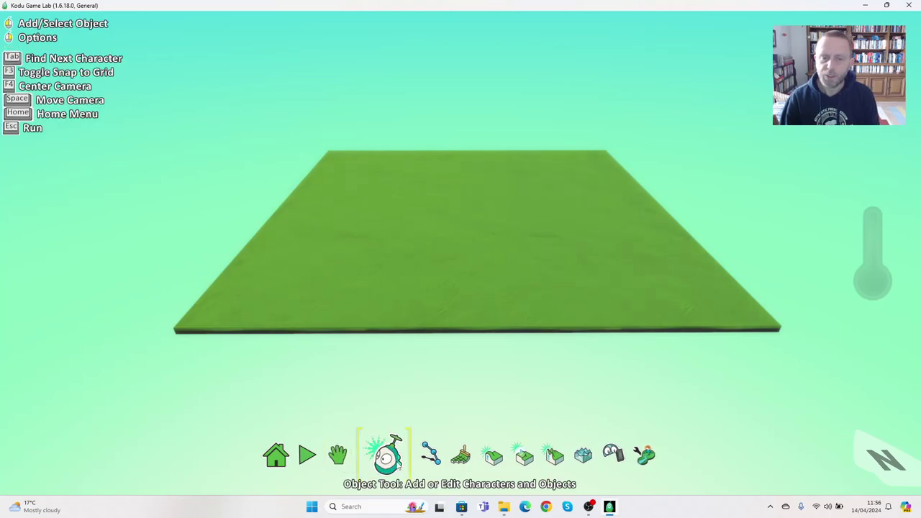
pyautogui.click(493, 219)
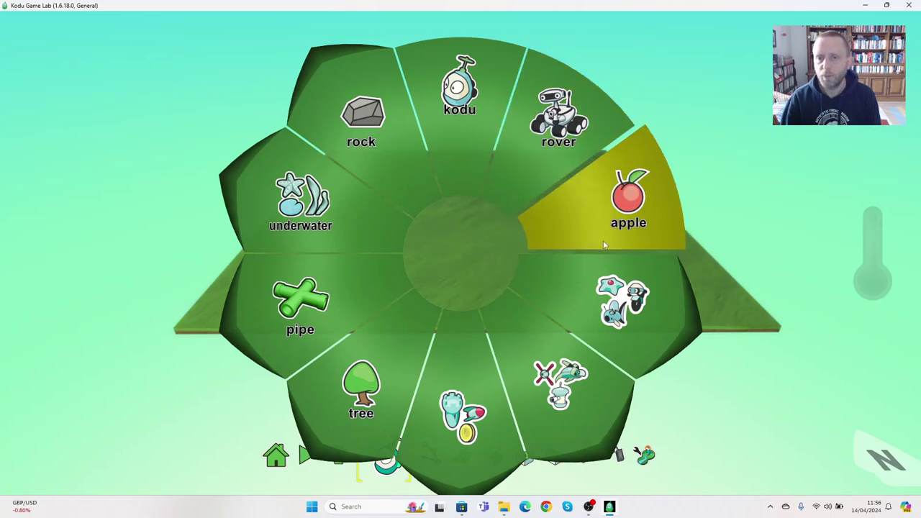
pyautogui.click(623, 295)
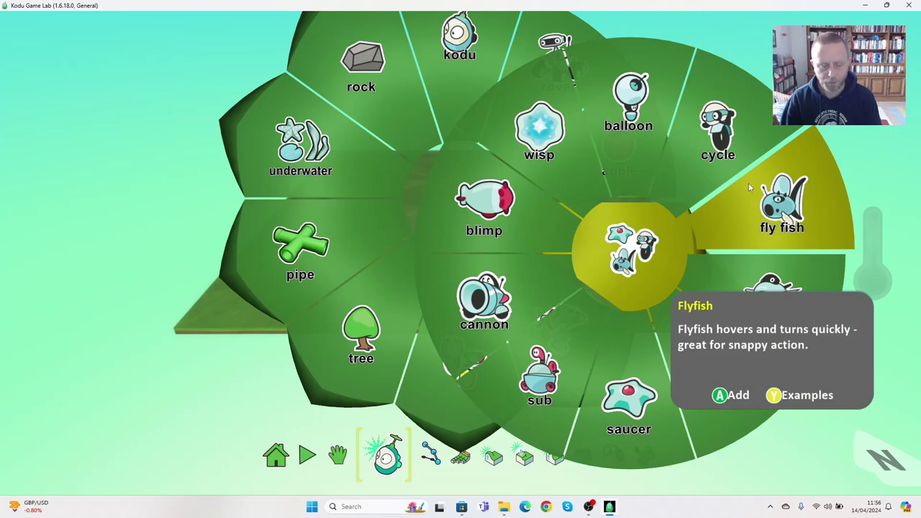
pyautogui.press('Escape')
pyautogui.press('Escape')
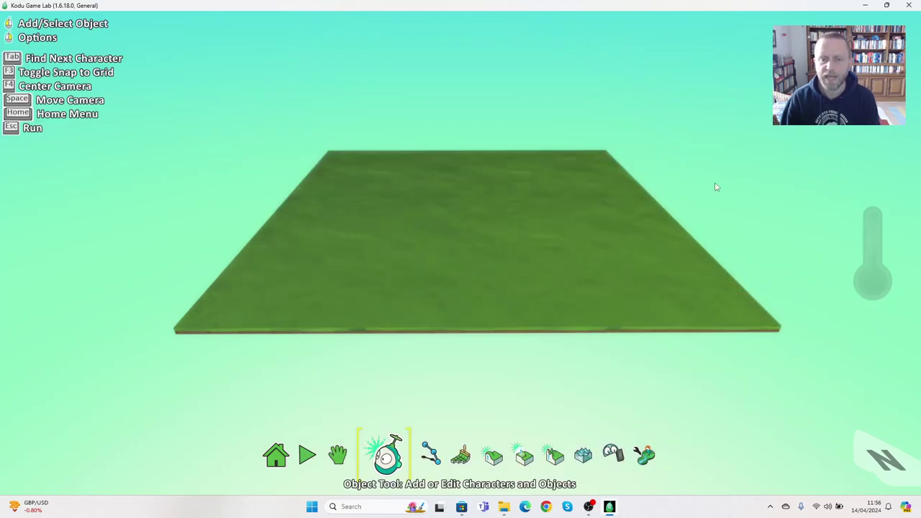
pyautogui.click(430, 453)
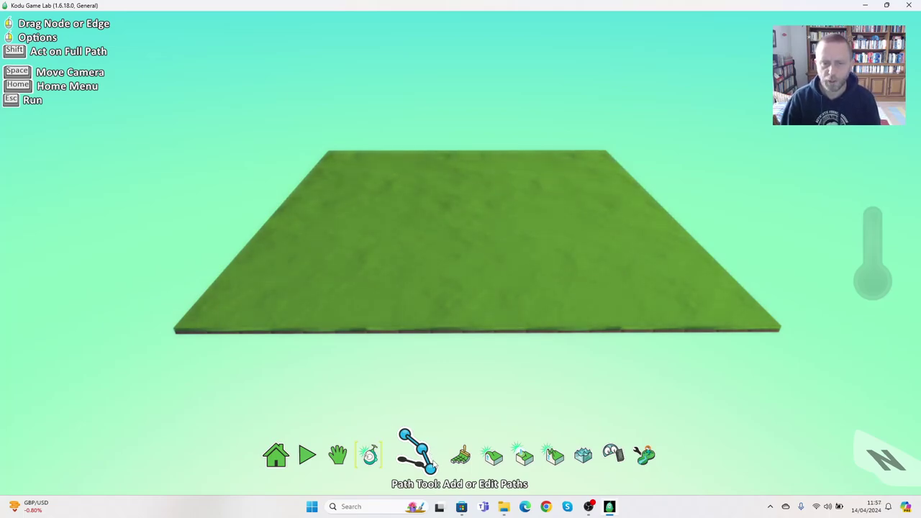
# Step: Paint a wide ring of the pink-and-yellow ground material 4 around the green square with the Ground Brush
pyautogui.click(450, 457)
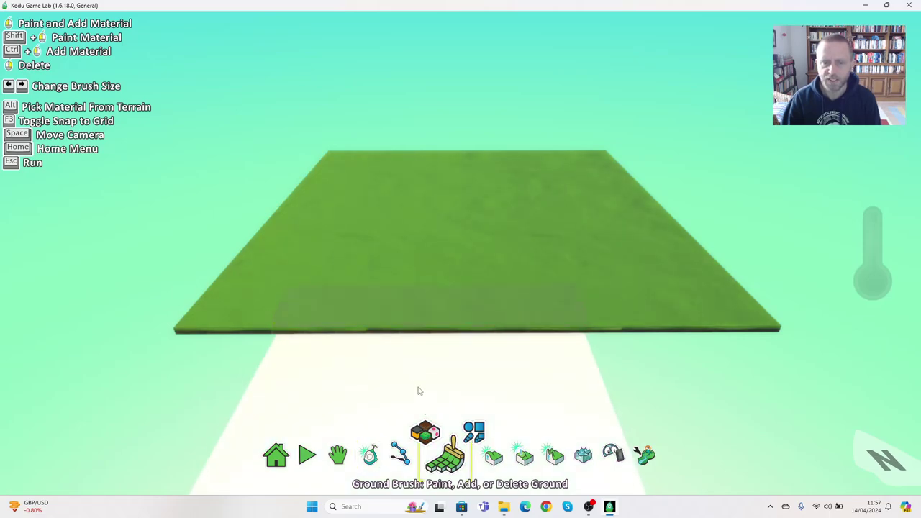
pyautogui.click(424, 432)
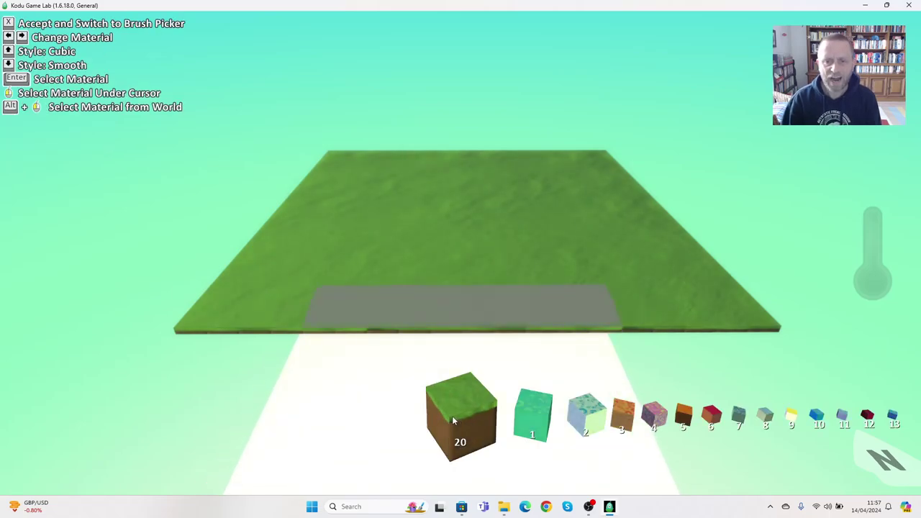
pyautogui.press('Right')
pyautogui.press('Right')
pyautogui.press('Right')
pyautogui.press('Right')
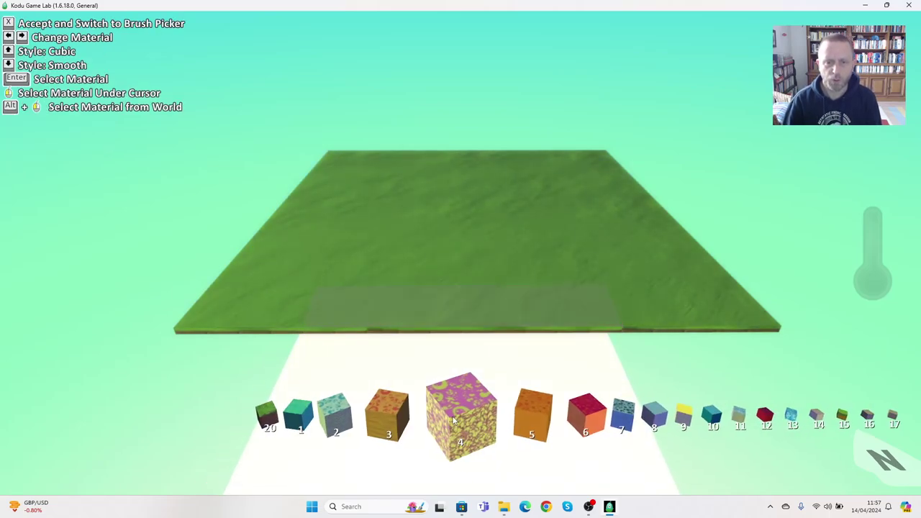
pyautogui.click(479, 416)
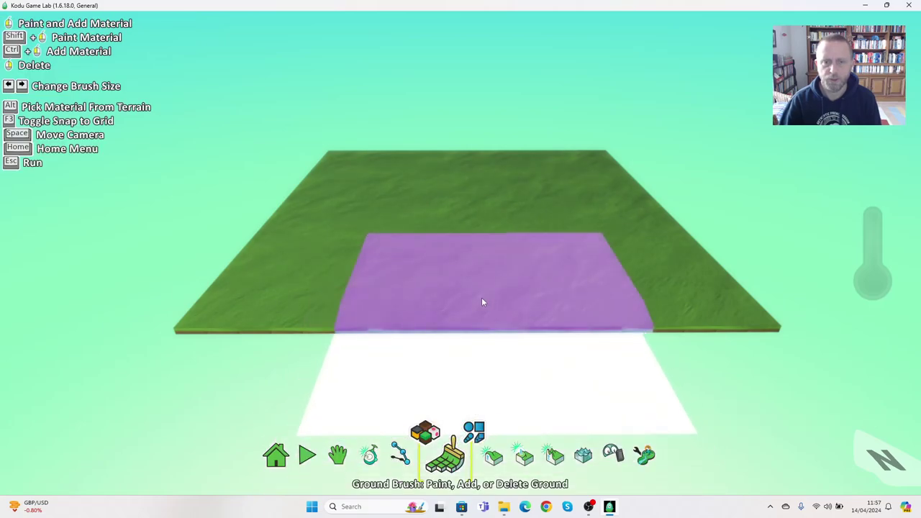
pyautogui.scroll(-5, 482, 295)
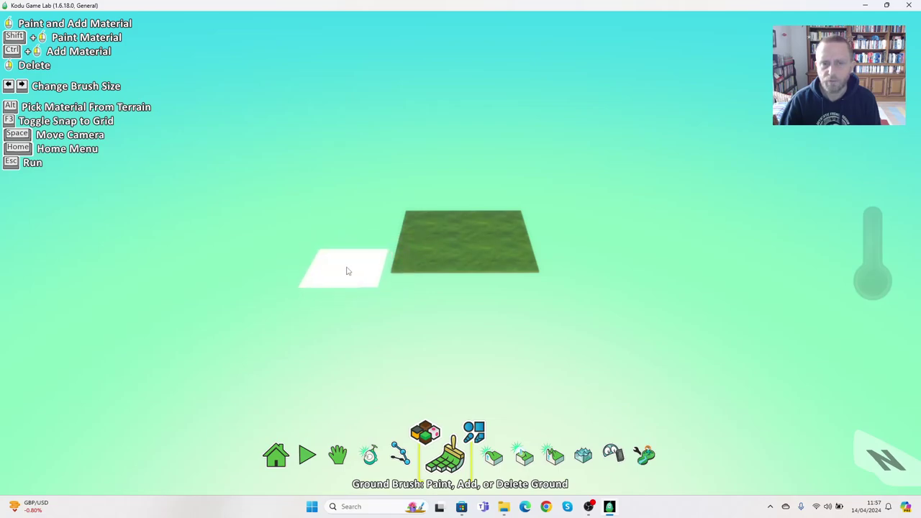
pyautogui.moveTo(369, 285)
pyautogui.mouseDown()
pyautogui.moveTo(421, 307)
pyautogui.moveTo(427, 303)
pyautogui.moveTo(401, 291)
pyautogui.moveTo(476, 295)
pyautogui.moveTo(521, 284)
pyautogui.moveTo(558, 237)
pyautogui.moveTo(547, 201)
pyautogui.mouseUp()
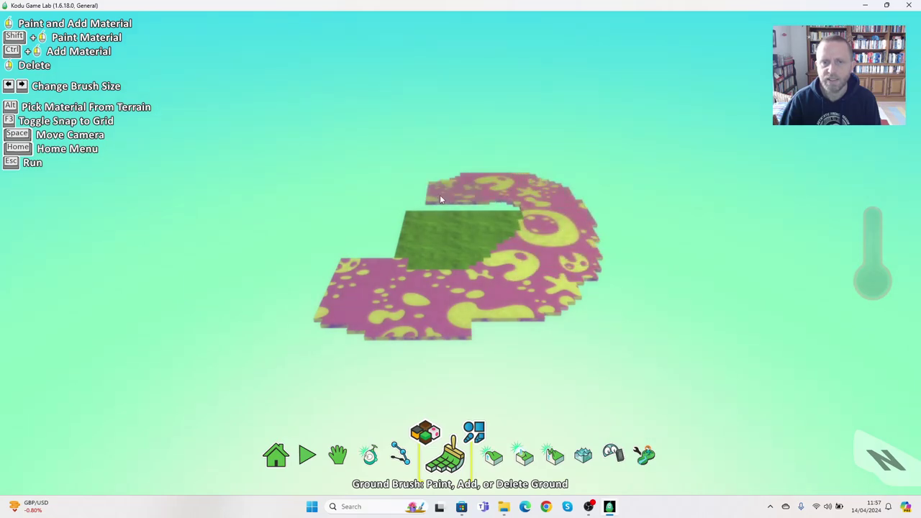
pyautogui.moveTo(441, 198)
pyautogui.mouseDown()
pyautogui.moveTo(367, 284)
pyautogui.moveTo(419, 204)
pyautogui.moveTo(504, 209)
pyautogui.mouseUp()
pyautogui.moveTo(463, 170)
pyautogui.mouseDown()
pyautogui.moveTo(338, 234)
pyautogui.moveTo(344, 321)
pyautogui.moveTo(496, 329)
pyautogui.moveTo(566, 271)
pyautogui.moveTo(554, 186)
pyautogui.moveTo(515, 166)
pyautogui.moveTo(499, 183)
pyautogui.mouseUp()
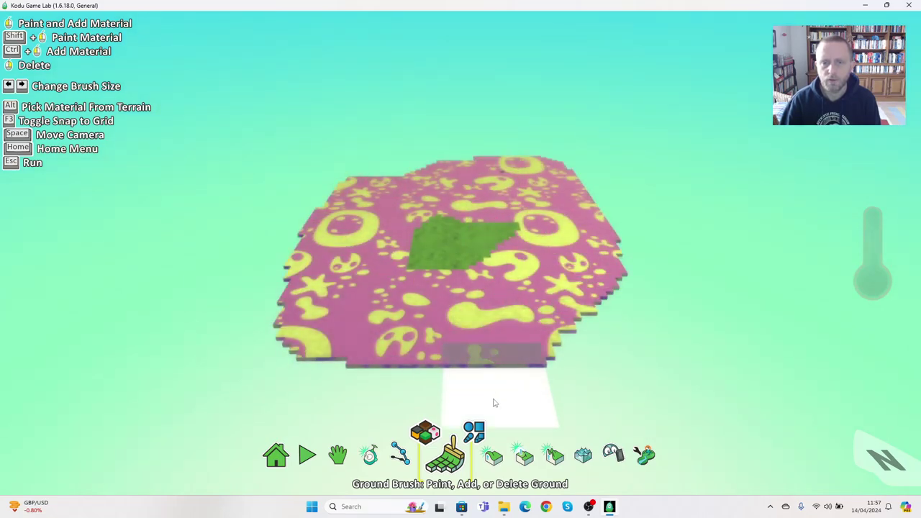
# Step: Switch the Ground Brush to the blue floral material and paint a broad outer band around the pink-and-yellow ground
pyautogui.click(426, 431)
pyautogui.press('Right')
pyautogui.press('Right')
pyautogui.press('Right')
pyautogui.press('Right')
pyautogui.press('Right')
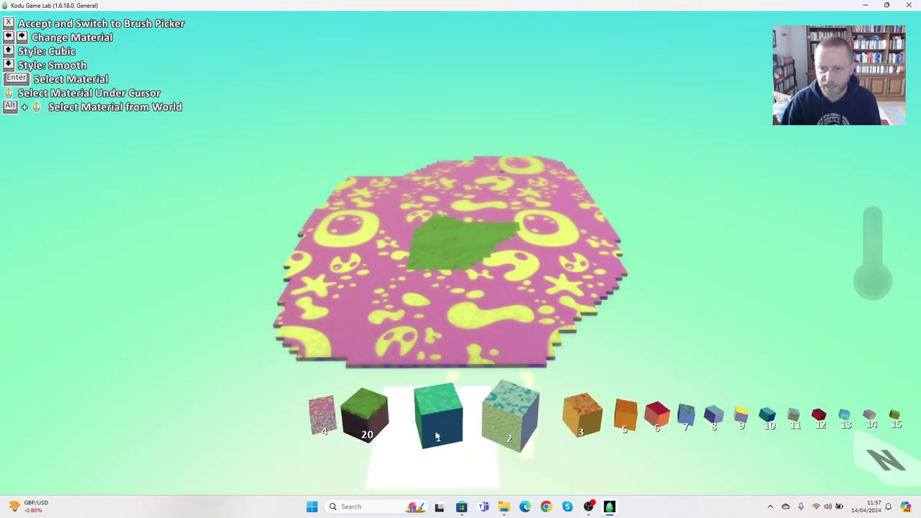
pyautogui.press('Right')
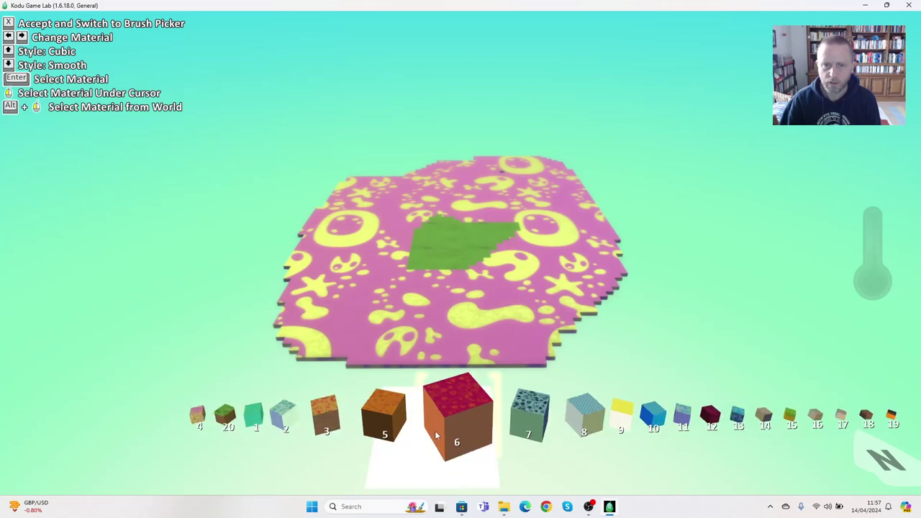
pyautogui.press('Right')
pyautogui.click(459, 402)
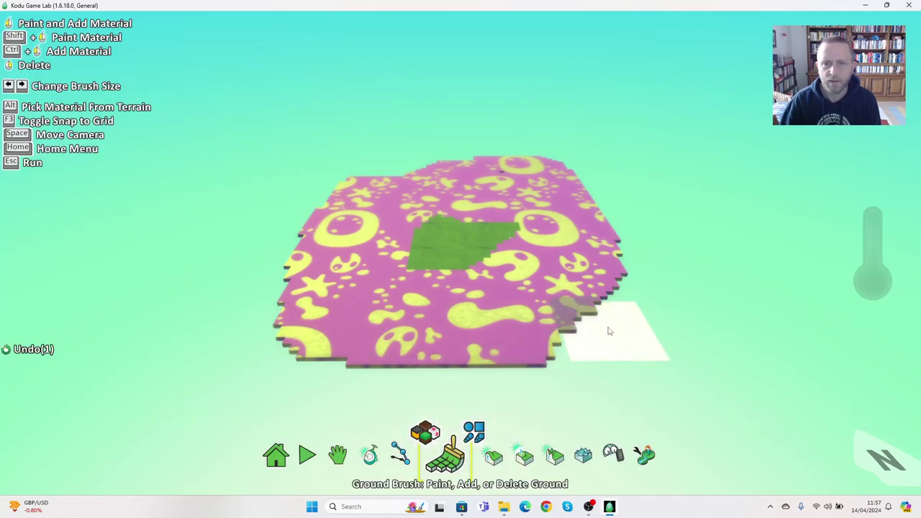
pyautogui.moveTo(611, 330)
pyautogui.mouseDown()
pyautogui.moveTo(635, 269)
pyautogui.moveTo(635, 241)
pyautogui.moveTo(617, 198)
pyautogui.moveTo(584, 165)
pyautogui.moveTo(553, 151)
pyautogui.moveTo(498, 150)
pyautogui.moveTo(412, 164)
pyautogui.mouseUp()
pyautogui.moveTo(469, 161)
pyautogui.mouseDown()
pyautogui.moveTo(388, 169)
pyautogui.moveTo(323, 190)
pyautogui.moveTo(289, 297)
pyautogui.moveTo(297, 353)
pyautogui.moveTo(327, 370)
pyautogui.moveTo(471, 395)
pyautogui.moveTo(626, 378)
pyautogui.moveTo(618, 357)
pyautogui.moveTo(600, 384)
pyautogui.moveTo(691, 343)
pyautogui.moveTo(689, 238)
pyautogui.moveTo(621, 153)
pyautogui.moveTo(613, 158)
pyautogui.moveTo(647, 183)
pyautogui.moveTo(558, 137)
pyautogui.moveTo(488, 141)
pyautogui.moveTo(327, 172)
pyautogui.moveTo(280, 194)
pyautogui.moveTo(282, 232)
pyautogui.mouseUp()
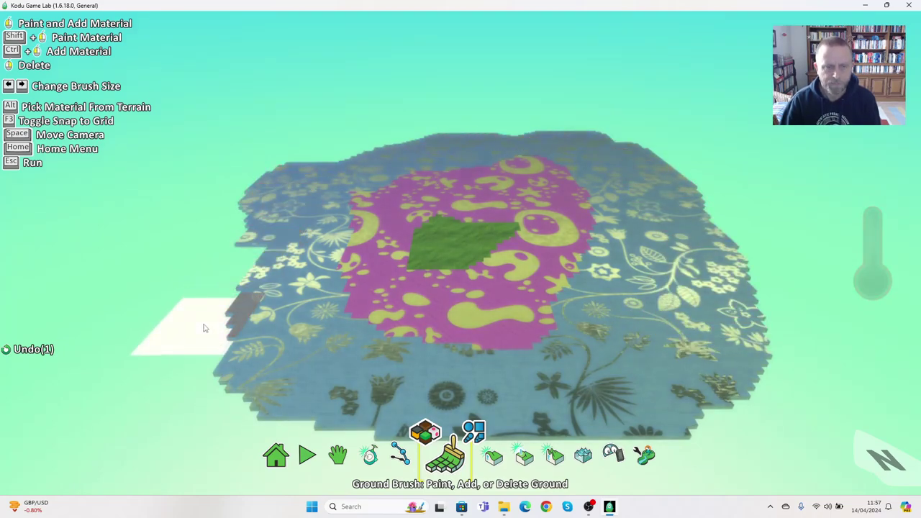
# Step: Raise hills along the blue outer band, on the green centre and on part of the pink ground with the Up/Down tool
pyautogui.scroll(2, 201, 327)
pyautogui.scroll(-4, 200, 329)
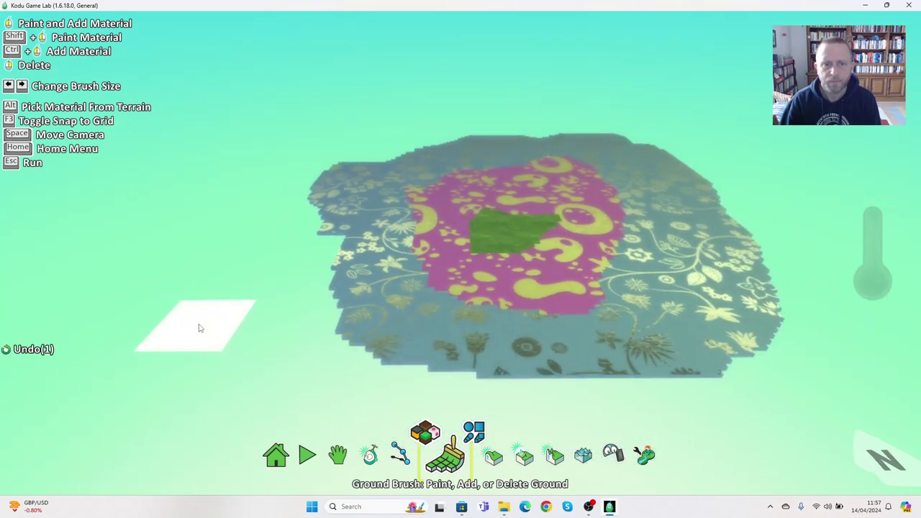
pyautogui.click(481, 457)
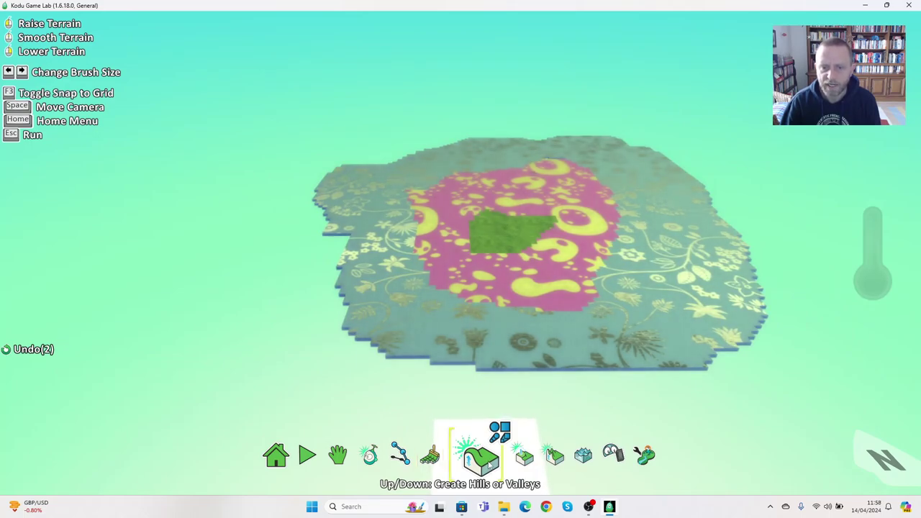
pyautogui.click(379, 316)
pyautogui.moveTo(379, 316); pyautogui.dragTo(356, 230)
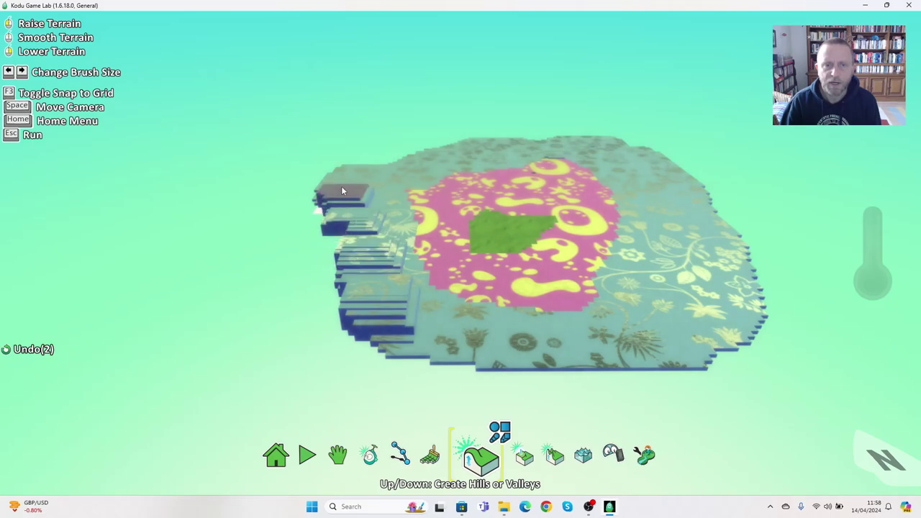
pyautogui.moveTo(342, 190)
pyautogui.mouseDown()
pyautogui.moveTo(354, 167)
pyautogui.moveTo(378, 153)
pyautogui.moveTo(370, 170)
pyautogui.moveTo(406, 156)
pyautogui.mouseUp()
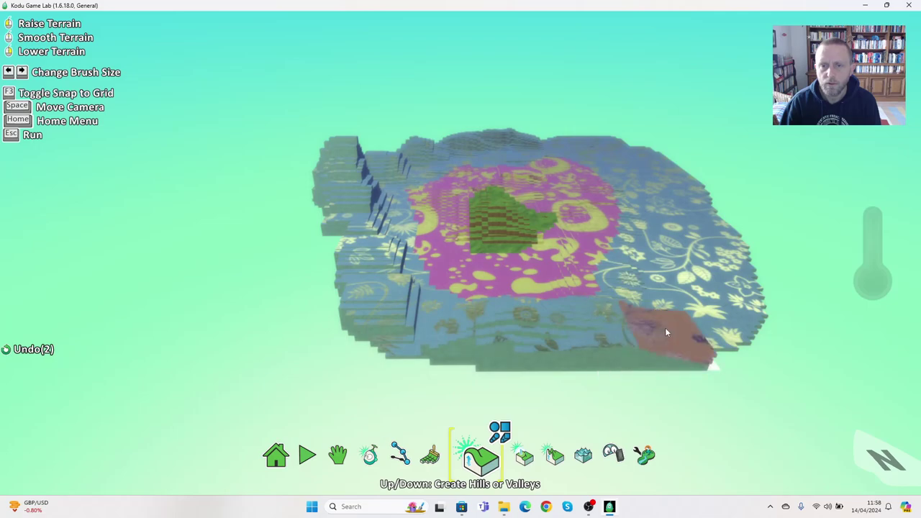
pyautogui.moveTo(700, 307)
pyautogui.mouseDown()
pyautogui.moveTo(723, 294)
pyautogui.moveTo(729, 255)
pyautogui.moveTo(720, 228)
pyautogui.mouseUp()
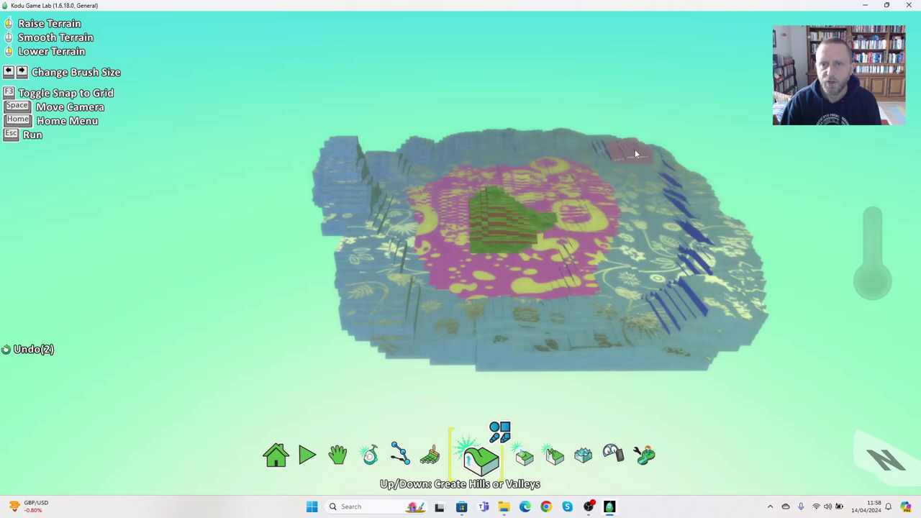
pyautogui.moveTo(716, 213)
pyautogui.mouseDown()
pyautogui.moveTo(736, 257)
pyautogui.moveTo(728, 284)
pyautogui.moveTo(661, 228)
pyautogui.mouseUp()
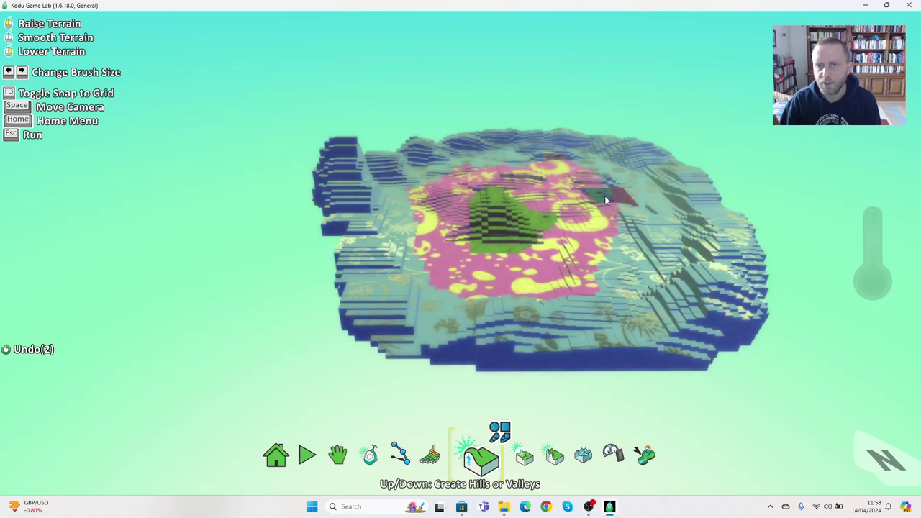
pyautogui.moveTo(607, 194)
pyautogui.mouseDown()
pyautogui.moveTo(599, 184)
pyautogui.moveTo(616, 223)
pyautogui.mouseUp()
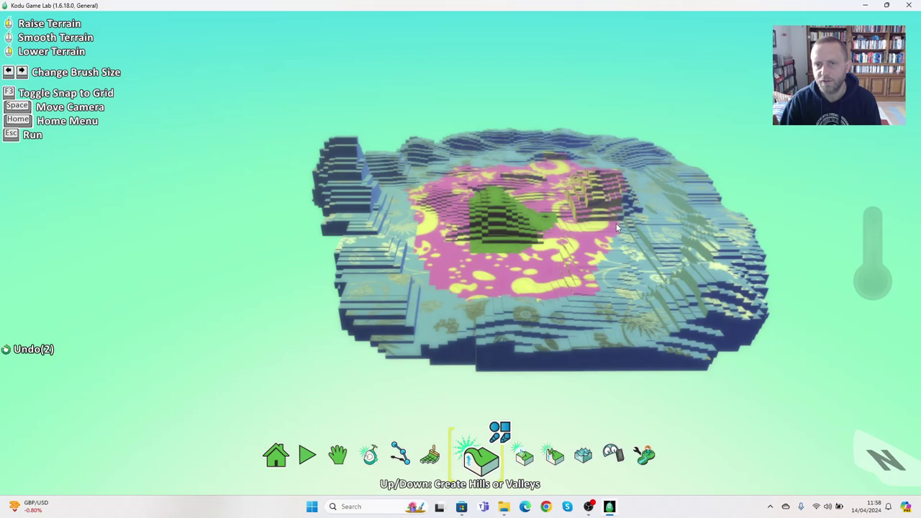
# Step: Smooth the ground near the far edge of the pink-and-yellow area with the Flatten tool
pyautogui.click(516, 466)
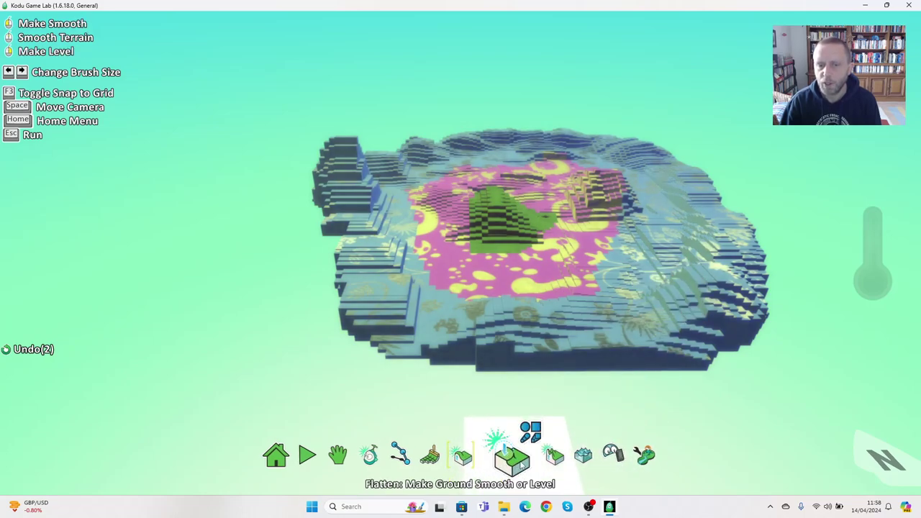
pyautogui.click(506, 176)
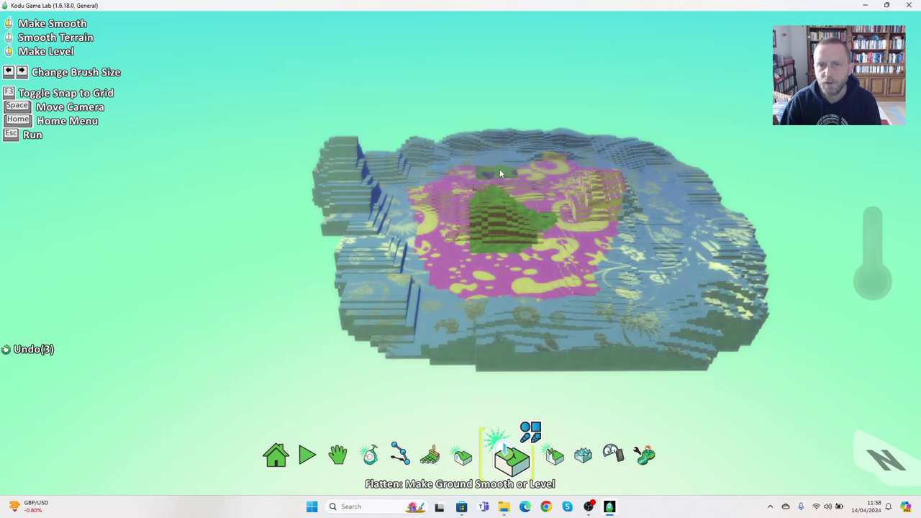
pyautogui.click(571, 171)
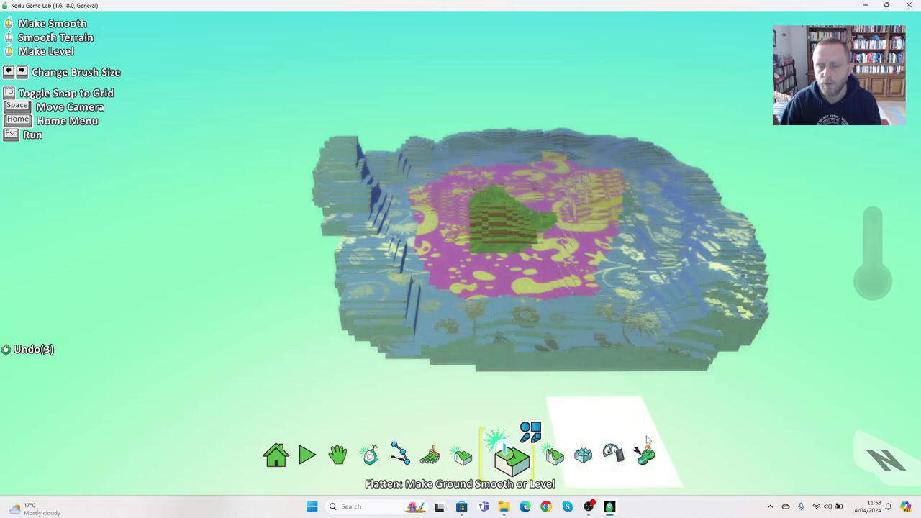
# Step: Make the blue outer band spiky along its far edge and both sides with the Roughen tool
pyautogui.click(518, 466)
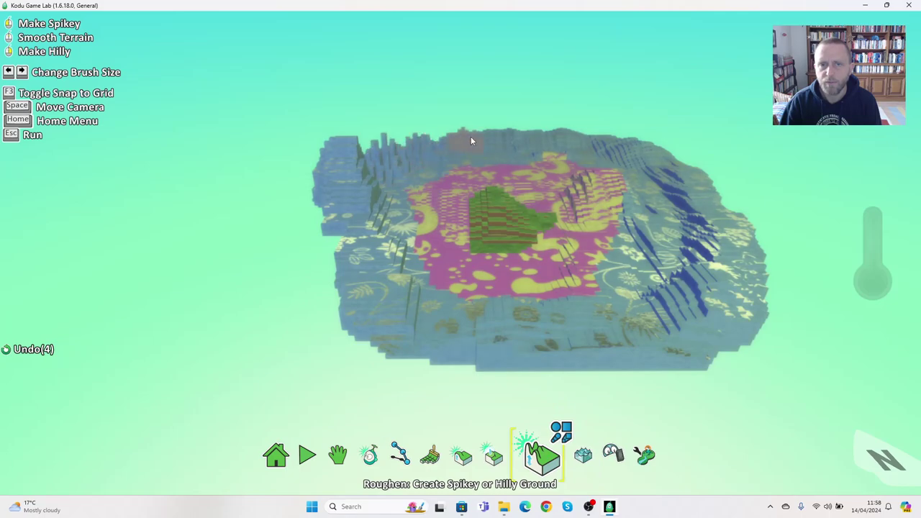
pyautogui.moveTo(678, 165); pyautogui.dragTo(657, 162)
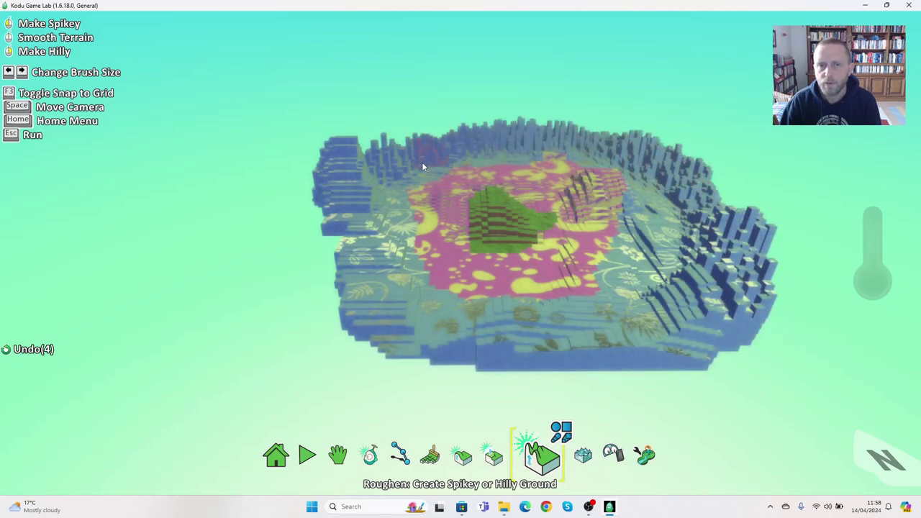
pyautogui.moveTo(422, 162)
pyautogui.mouseDown()
pyautogui.moveTo(371, 226)
pyautogui.moveTo(369, 257)
pyautogui.moveTo(370, 166)
pyautogui.moveTo(427, 139)
pyautogui.mouseUp()
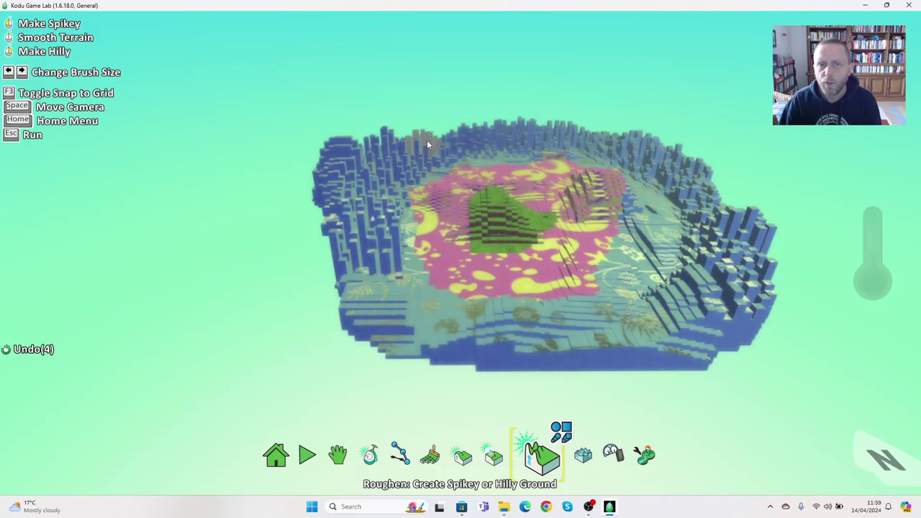
pyautogui.scroll(6, 516, 201)
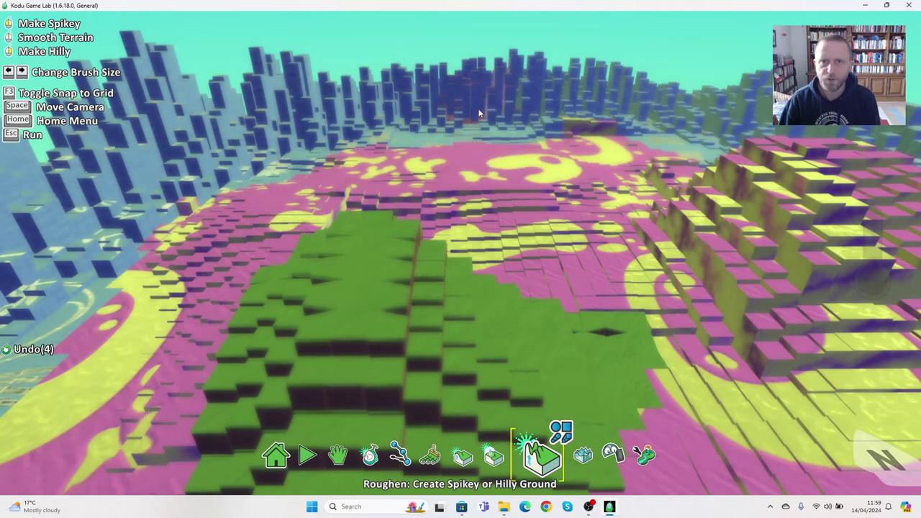
pyautogui.scroll(-10, 562, 187)
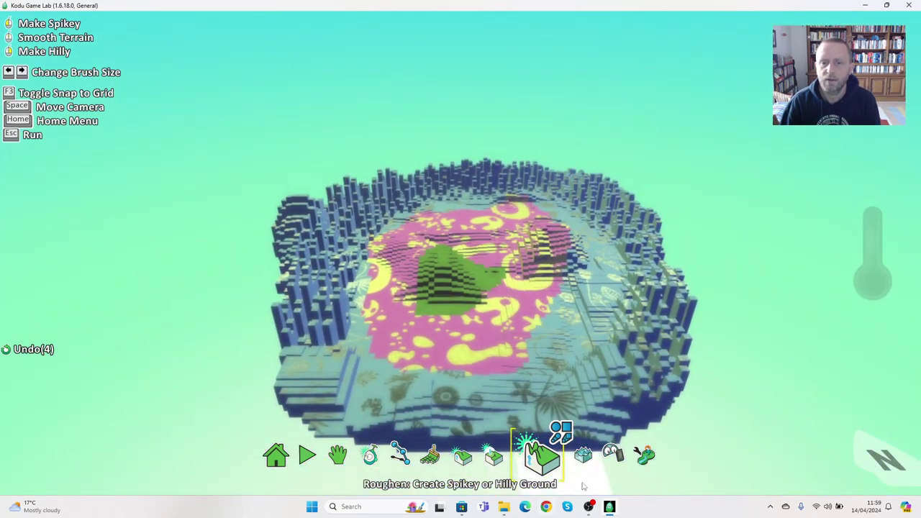
# Step: Choose water type 1 for the Water Tool and raise the water until it submerges the whole terrain
pyautogui.click(582, 453)
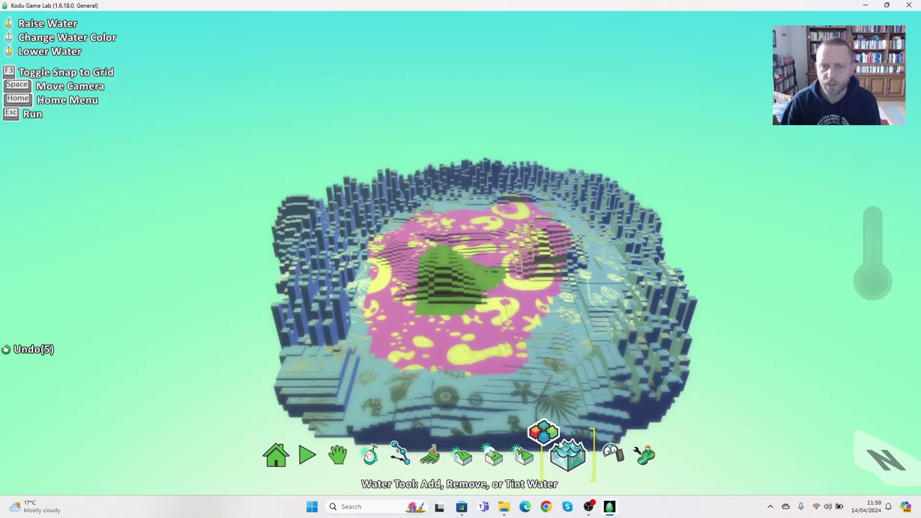
pyautogui.click(547, 442)
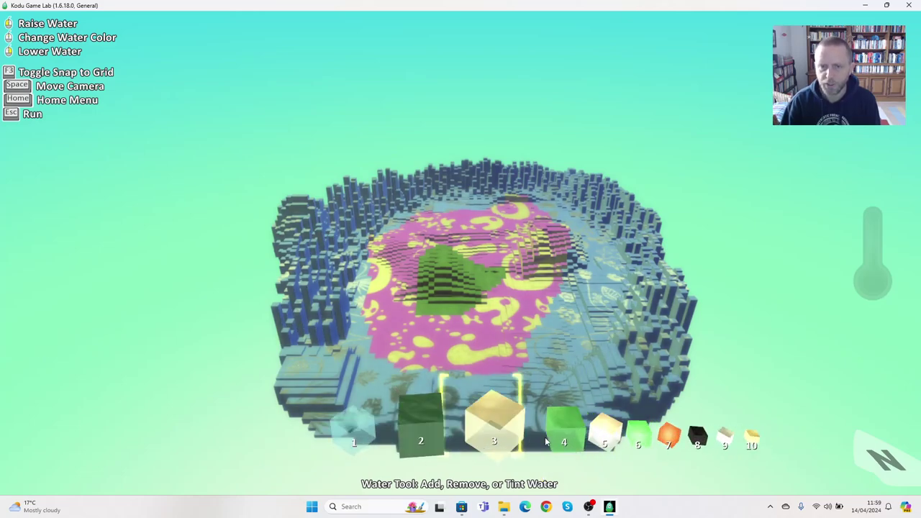
pyautogui.scroll(2, 545, 442)
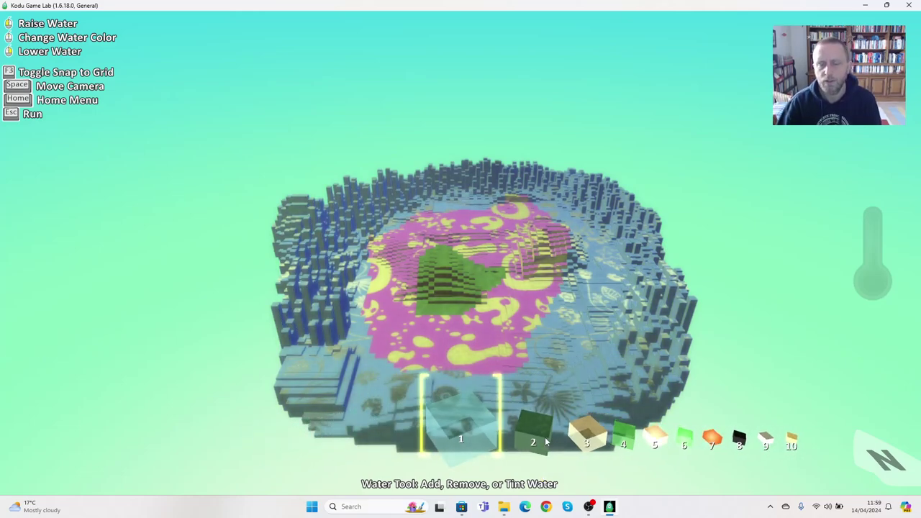
pyautogui.click(449, 423)
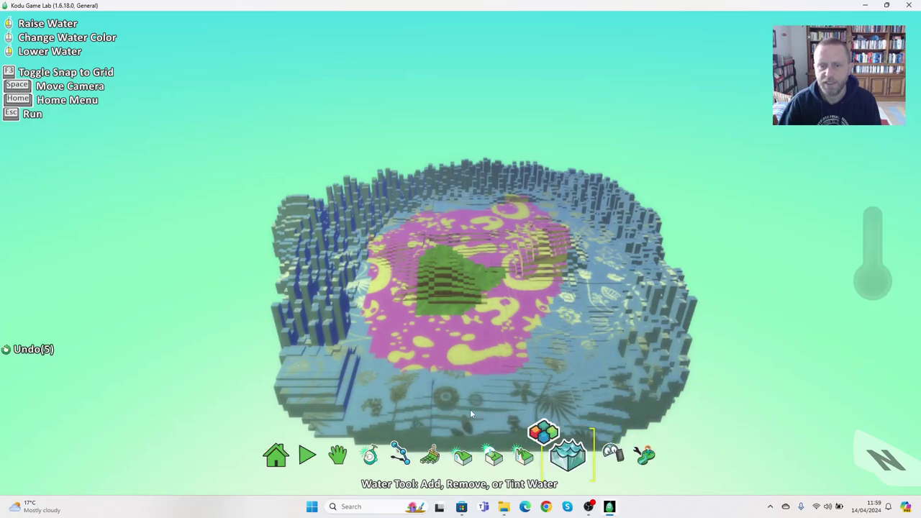
pyautogui.click(536, 317)
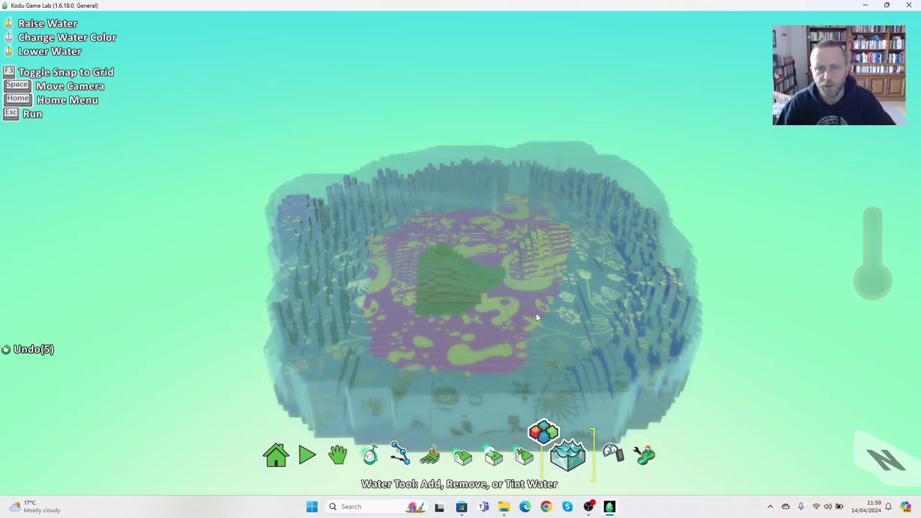
# Step: Lower the water until the hills stand out of it and only the low ground stays shallowly flooded
pyautogui.rightClick(541, 319)
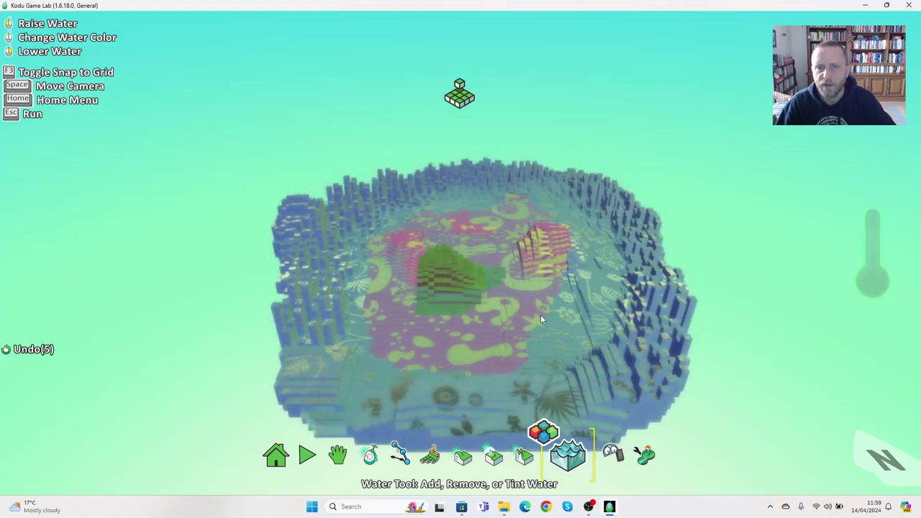
pyautogui.scroll(5, 540, 316)
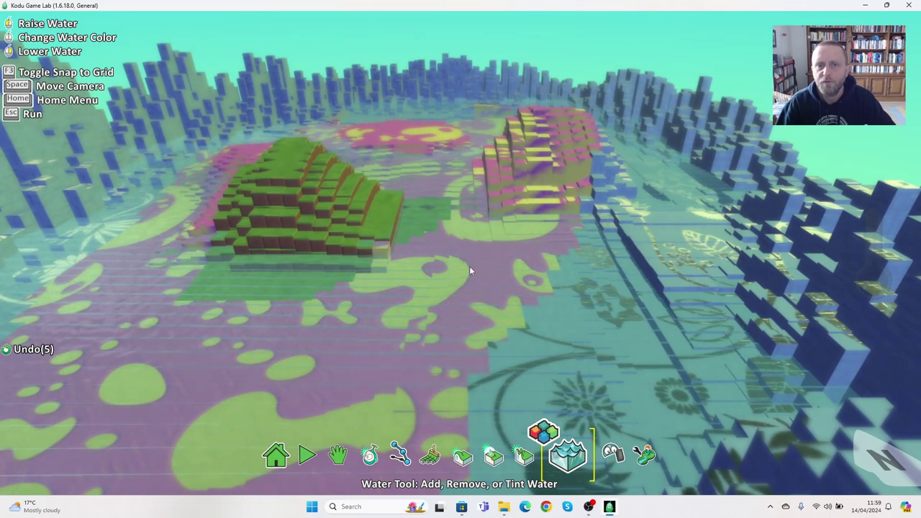
pyautogui.click(533, 274)
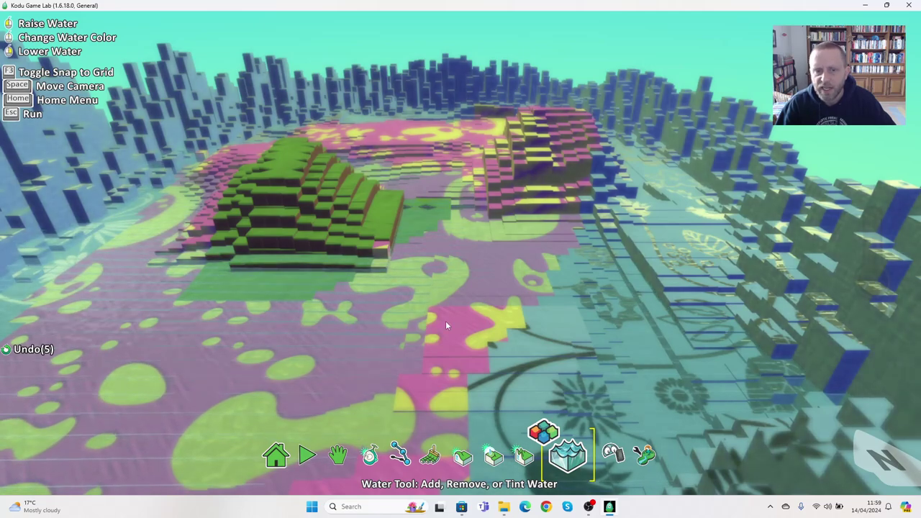
# Step: Raise the ground beside the green hill with the Up/Down tool, and raise water over the surrounding low ground
pyautogui.press('Left')
pyautogui.press('Left')
pyautogui.press('Left')
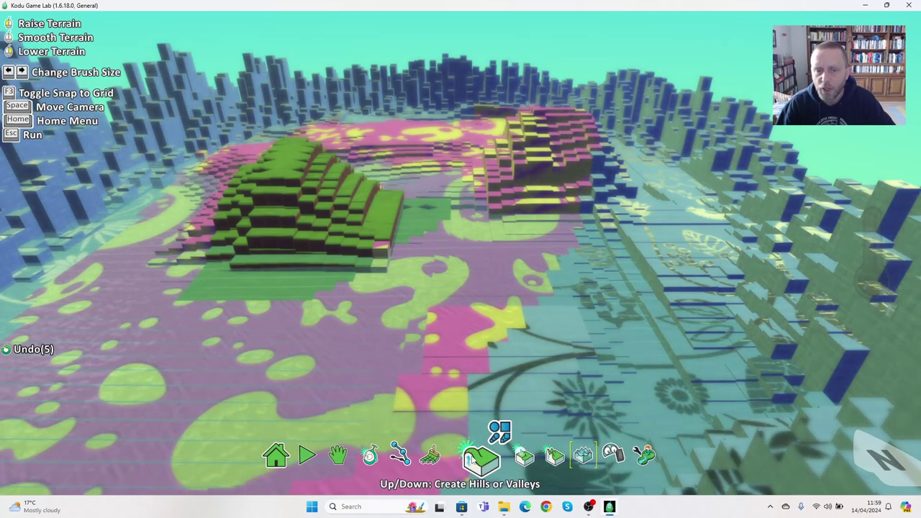
pyautogui.moveTo(270, 299)
pyautogui.mouseDown()
pyautogui.moveTo(136, 258)
pyautogui.moveTo(159, 254)
pyautogui.moveTo(136, 241)
pyautogui.moveTo(150, 230)
pyautogui.moveTo(123, 181)
pyautogui.moveTo(87, 223)
pyautogui.moveTo(38, 215)
pyautogui.moveTo(67, 230)
pyautogui.moveTo(344, 227)
pyautogui.moveTo(398, 214)
pyautogui.moveTo(411, 231)
pyautogui.moveTo(440, 233)
pyautogui.moveTo(486, 260)
pyautogui.mouseUp()
pyautogui.scroll(-5, 486, 265)
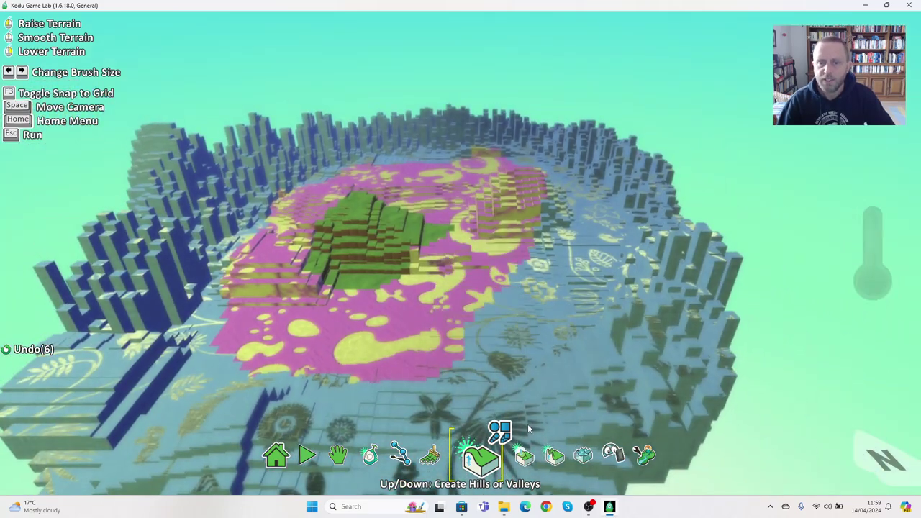
pyautogui.click(572, 455)
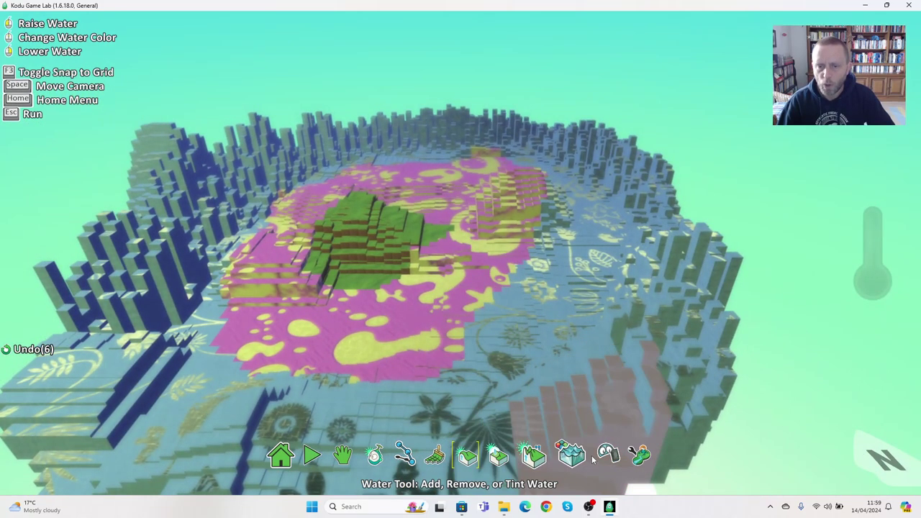
pyautogui.click(484, 361)
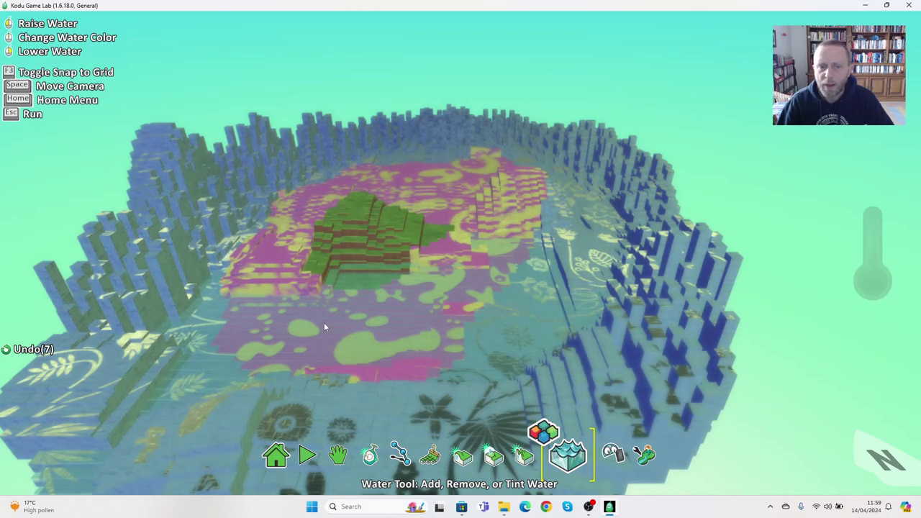
# Step: Start saving the world and replace its default name with "Test world"
pyautogui.click(289, 461)
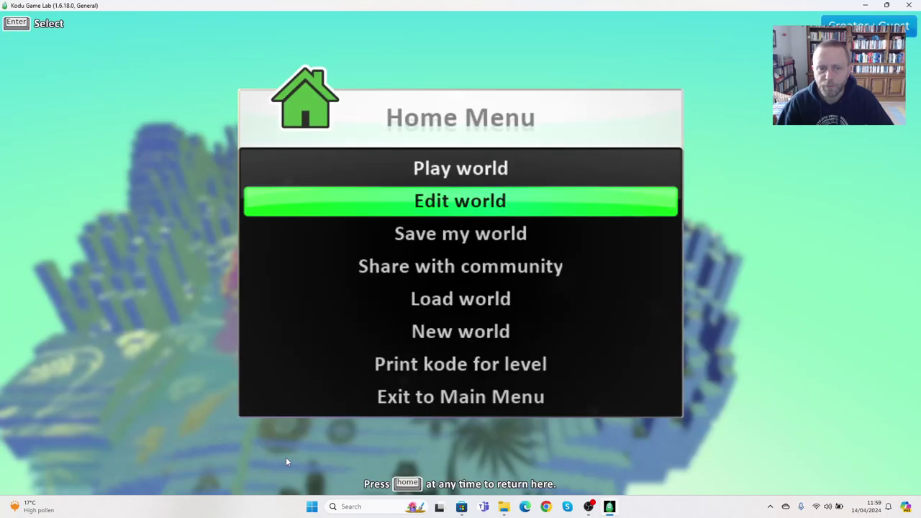
pyautogui.click(440, 234)
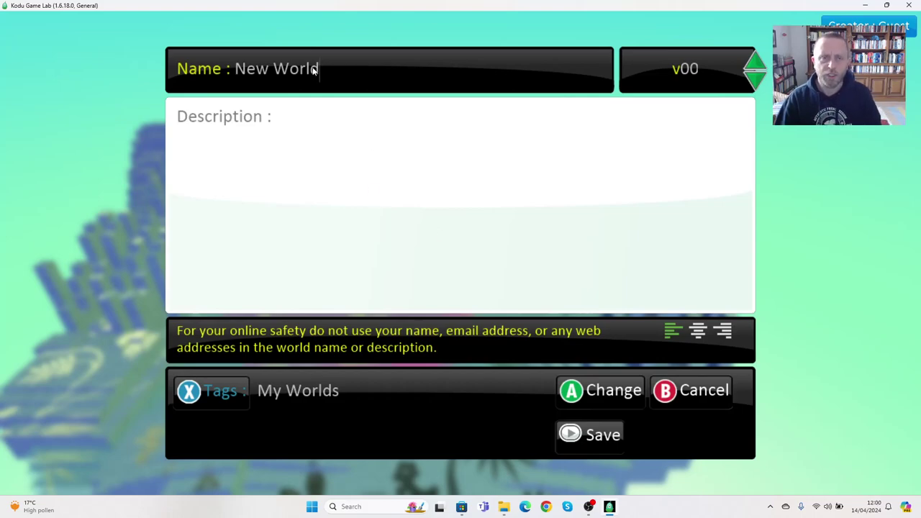
pyautogui.press('BackSpace')
pyautogui.press('BackSpace')
pyautogui.press('BackSpace')
pyautogui.press('BackSpace')
pyautogui.press('BackSpace')
pyautogui.press('BackSpace')
pyautogui.press('BackSpace')
pyautogui.press('BackSpace')
pyautogui.press('BackSpace')
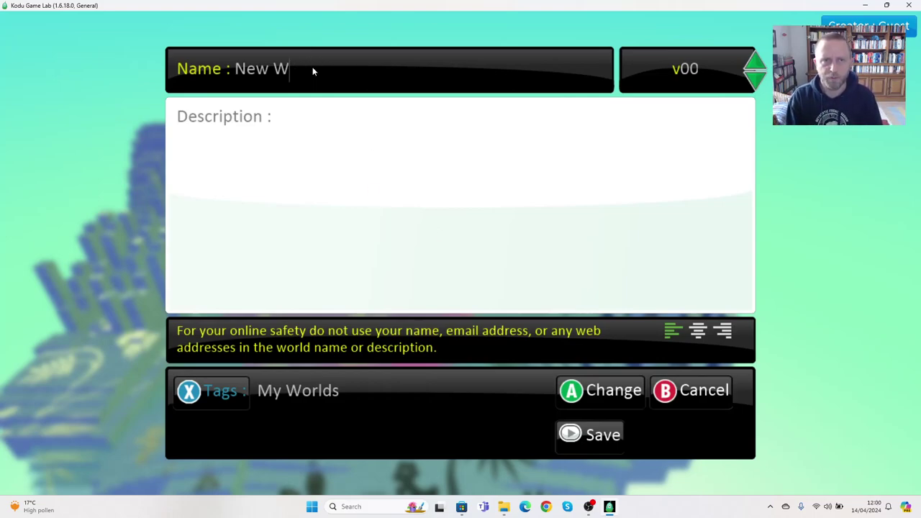
pyautogui.write('Test w')
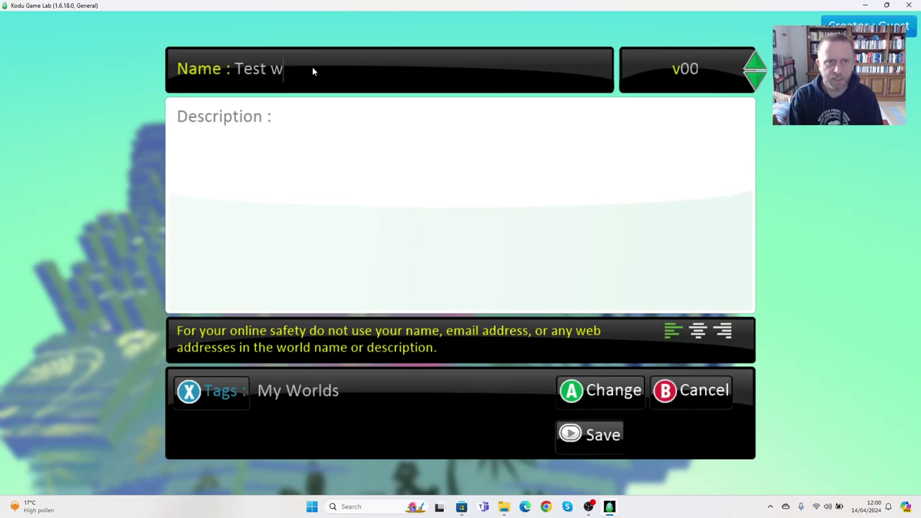
pyautogui.write('orld')
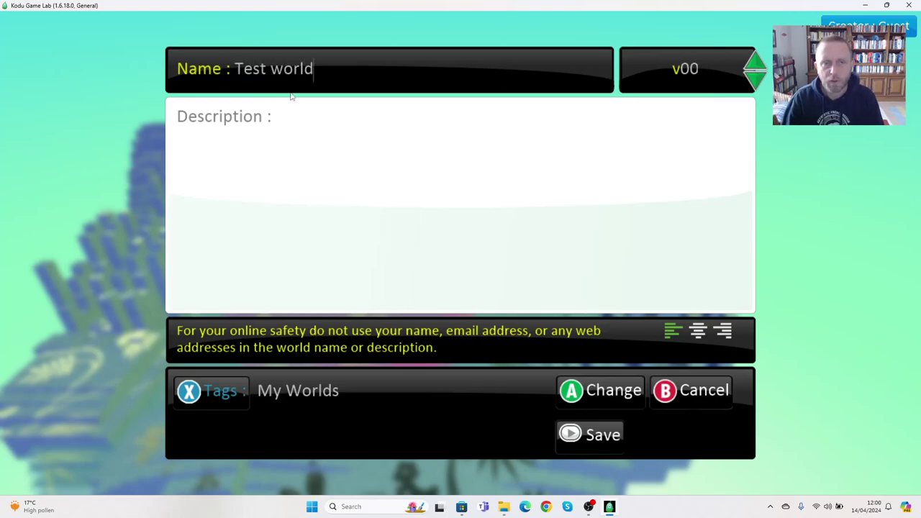
# Step: Save the world with an empty description, and bring up the Home Menu again
pyautogui.click(310, 122)
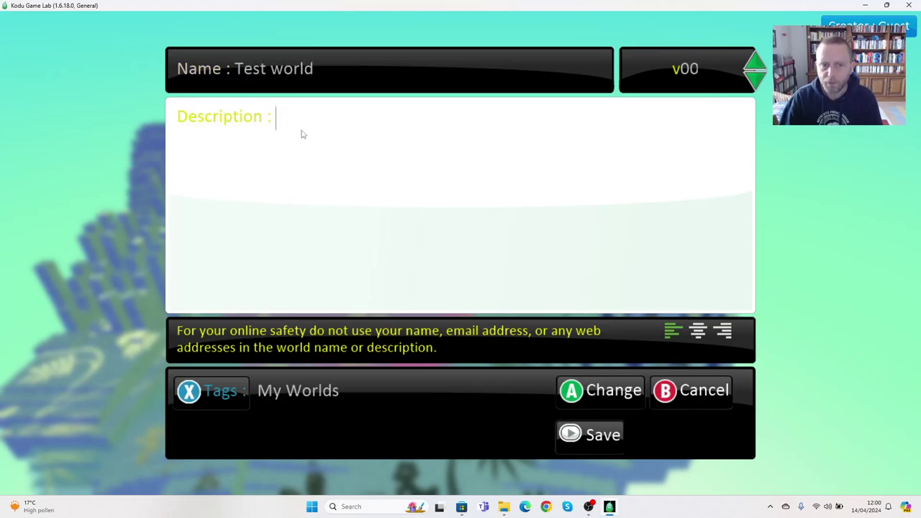
pyautogui.click(603, 435)
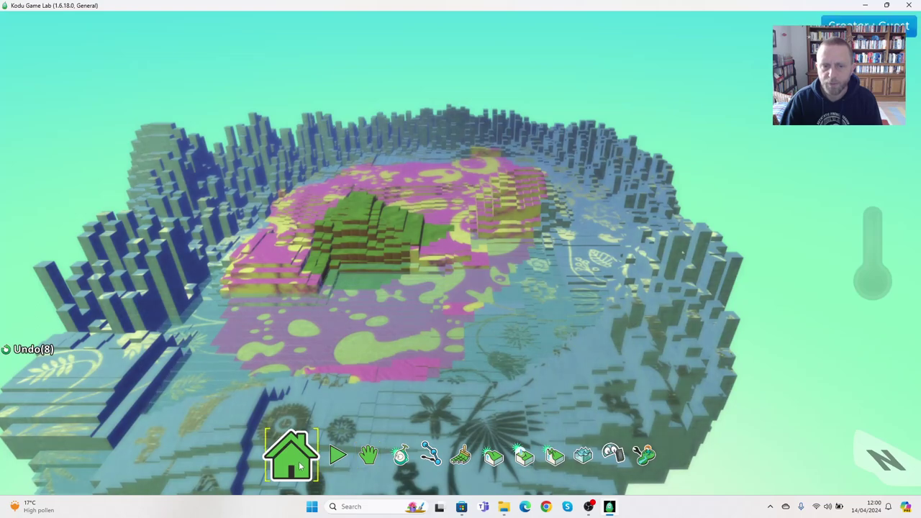
pyautogui.click(300, 464)
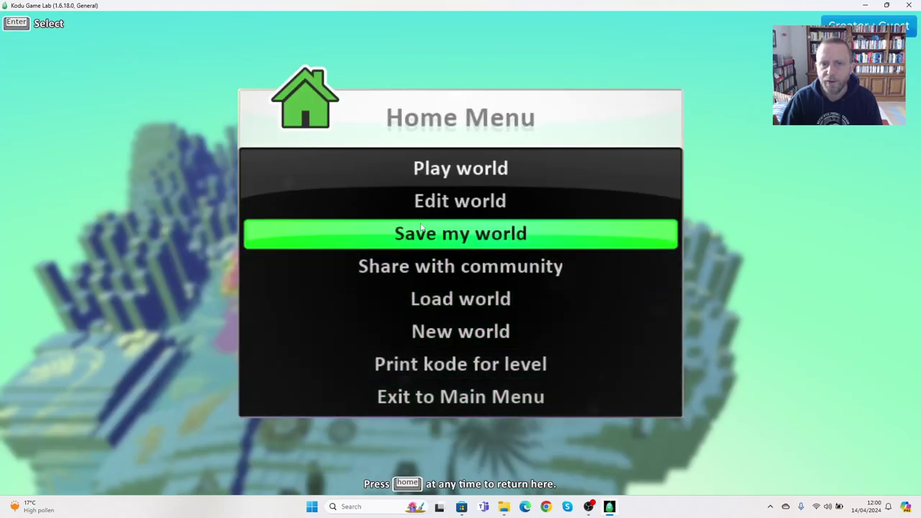